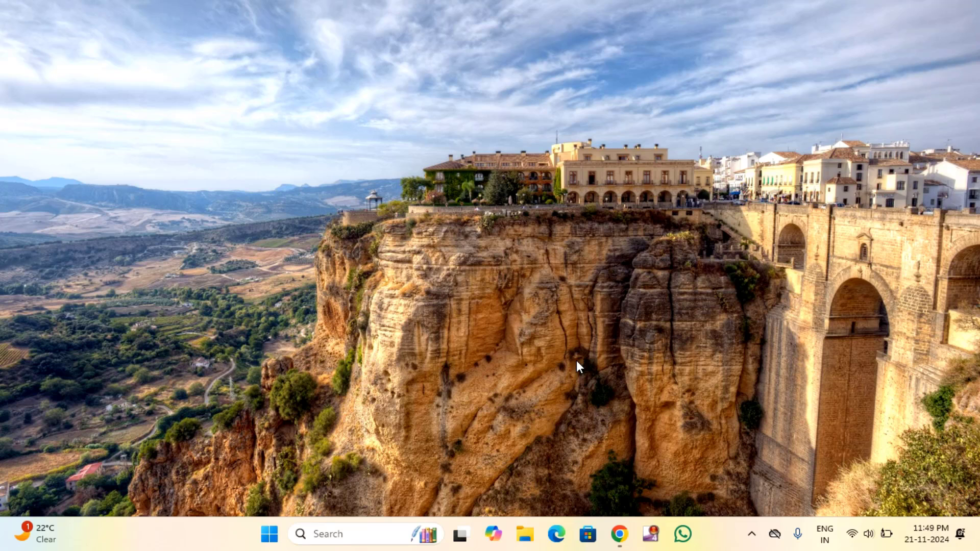
Open Settings, search the system for "trouble" and open the Troubleshoot settings page
{"action": "left_click", "coordinate": [268, 536]}
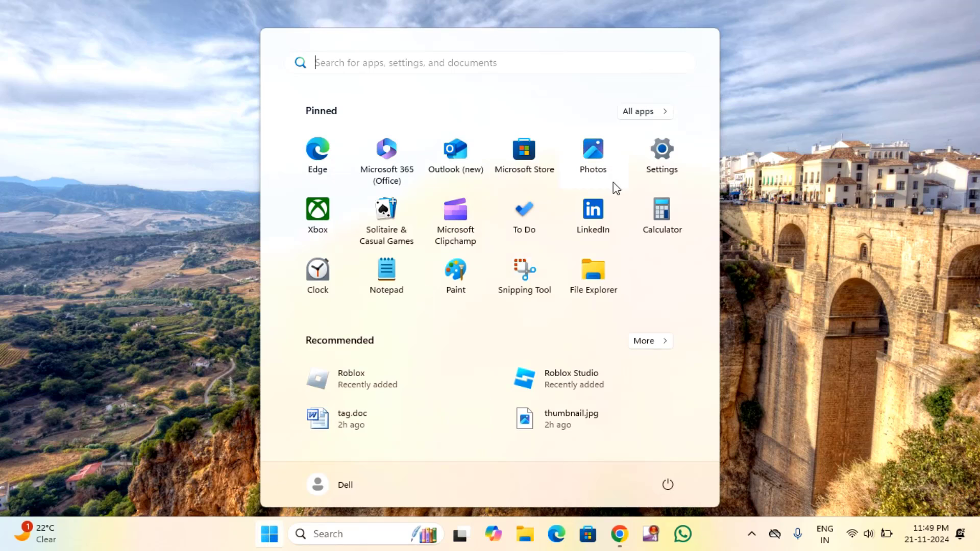
{"action": "left_click", "coordinate": [653, 170]}
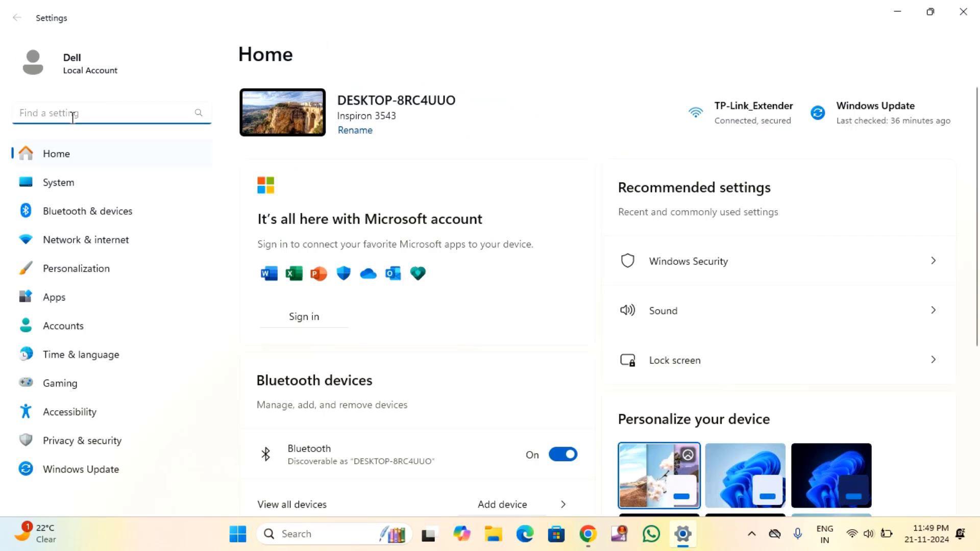
{"action": "left_click", "coordinate": [237, 540]}
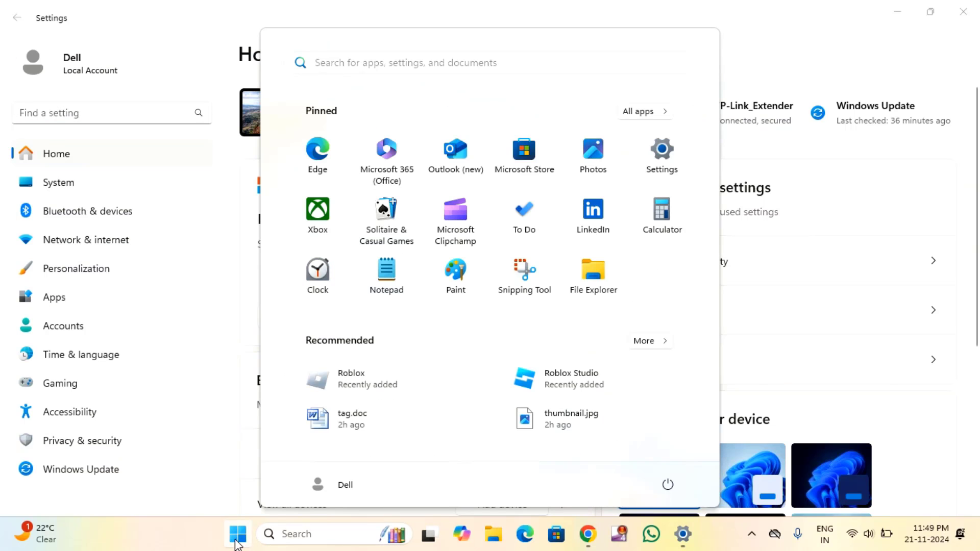
{"action": "left_click", "coordinate": [423, 66]}
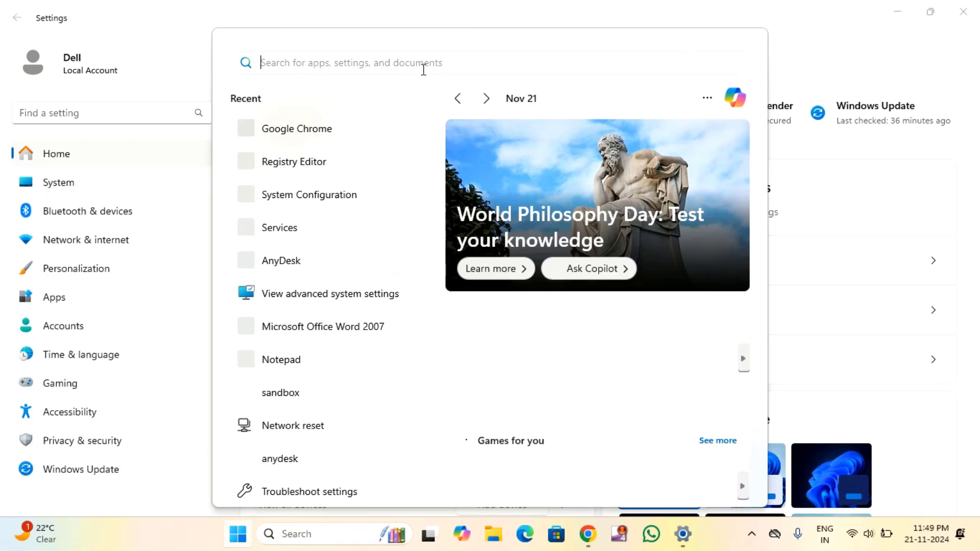
{"action": "type", "text": "tr"}
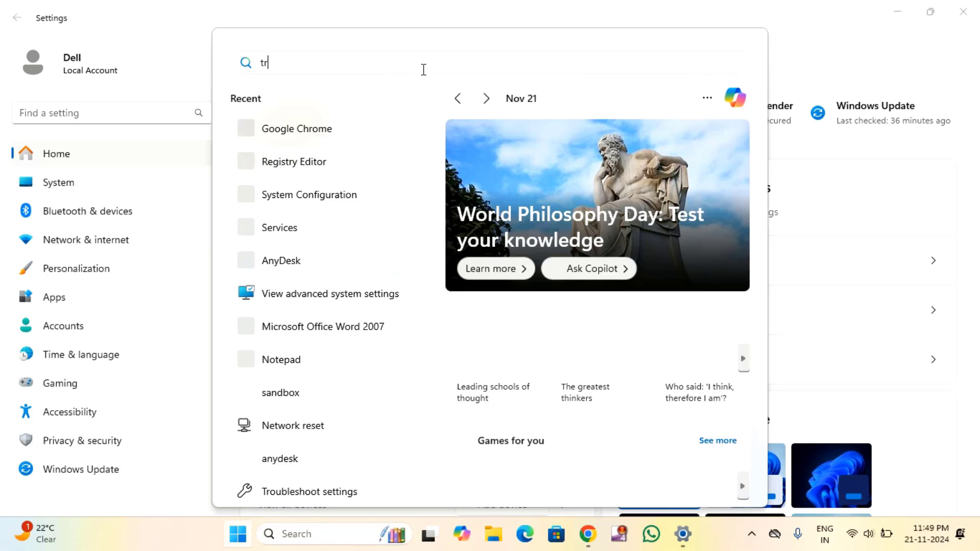
{"action": "type", "text": "ouble"}
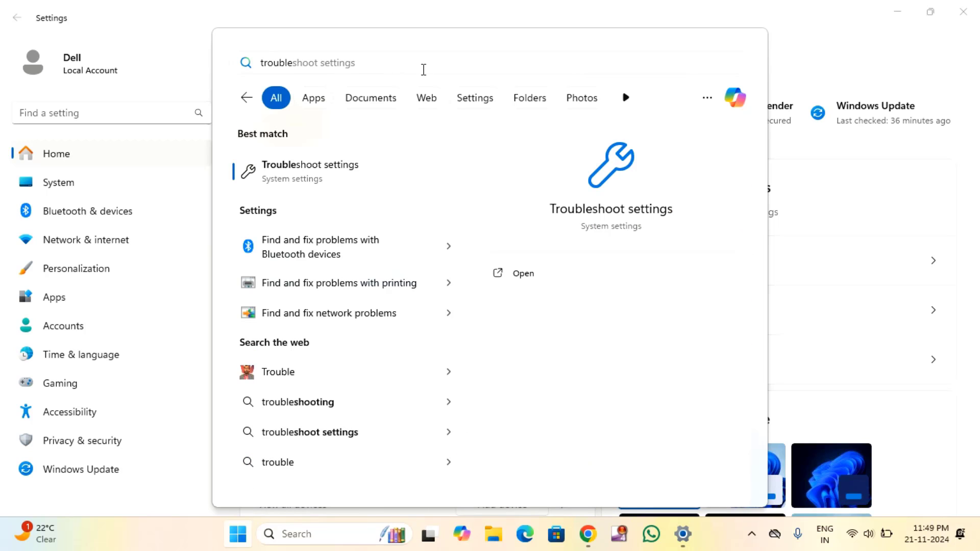
{"action": "left_click", "coordinate": [341, 185]}
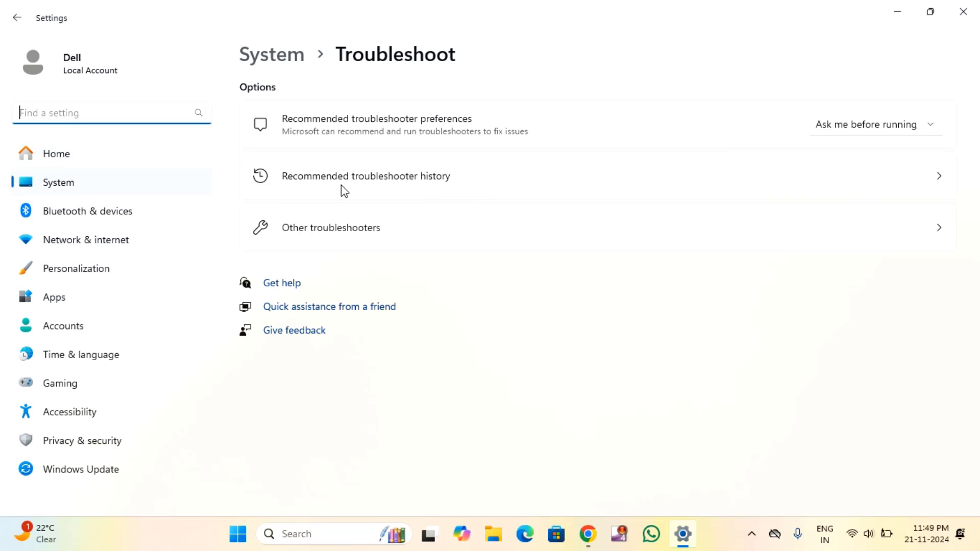
Run the Printer troubleshooter from Other troubleshooters, and close the Get Help and Settings windows
{"action": "left_click", "coordinate": [320, 227]}
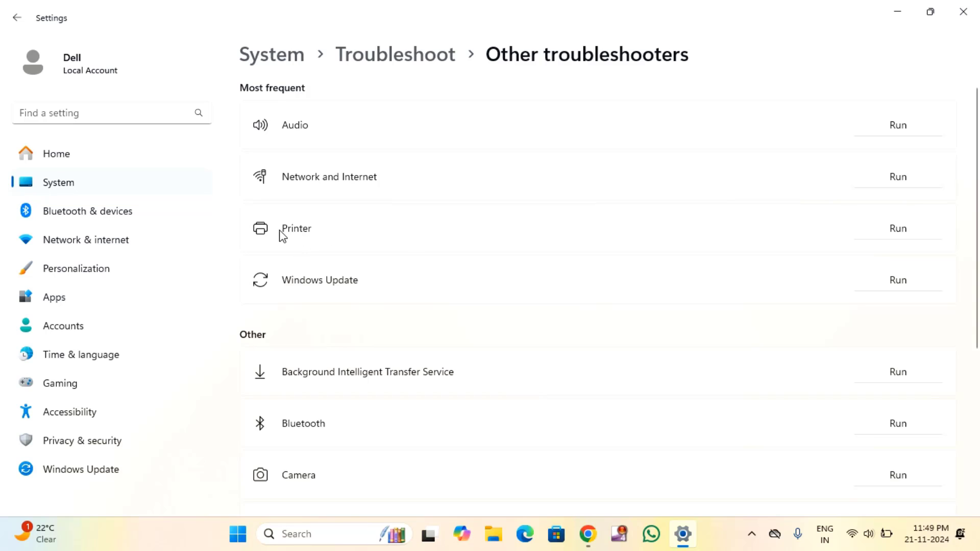
{"action": "left_click", "coordinate": [885, 228]}
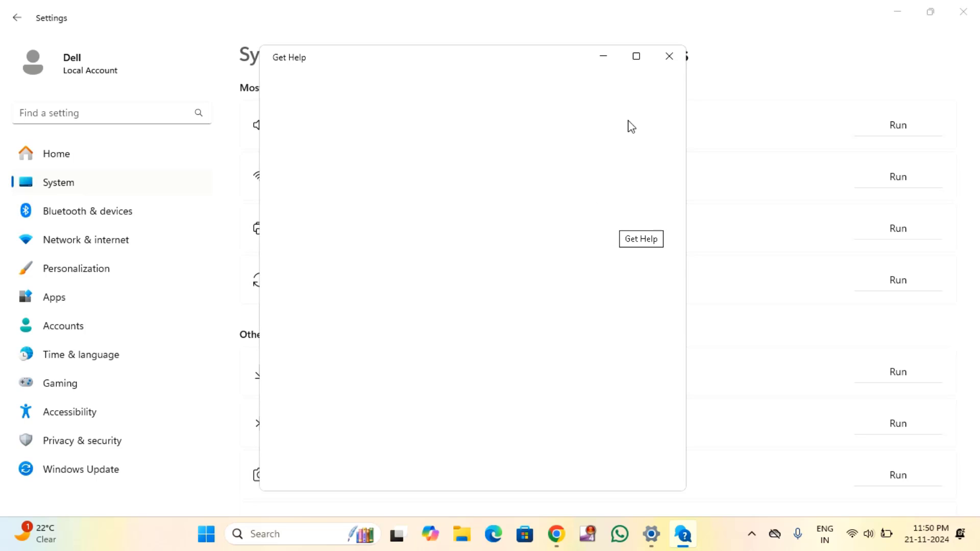
{"action": "left_click", "coordinate": [667, 64]}
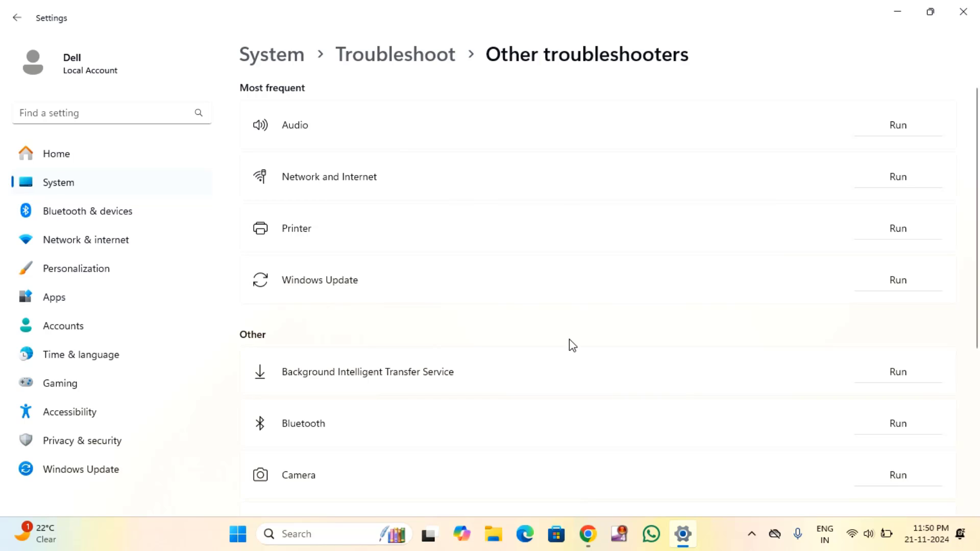
{"action": "left_click", "coordinate": [963, 12]}
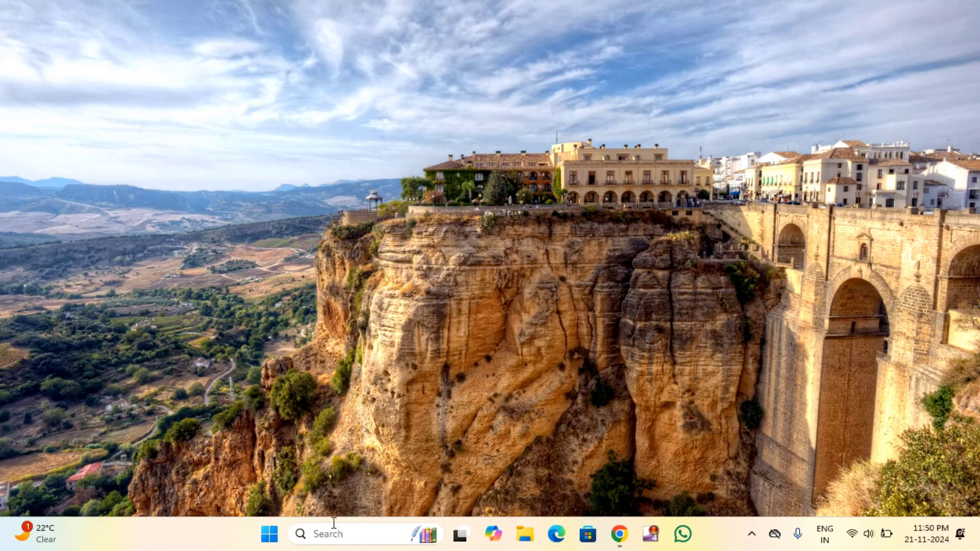
Search the system for "regedit" and open Registry Editor
{"action": "left_click", "coordinate": [323, 535]}
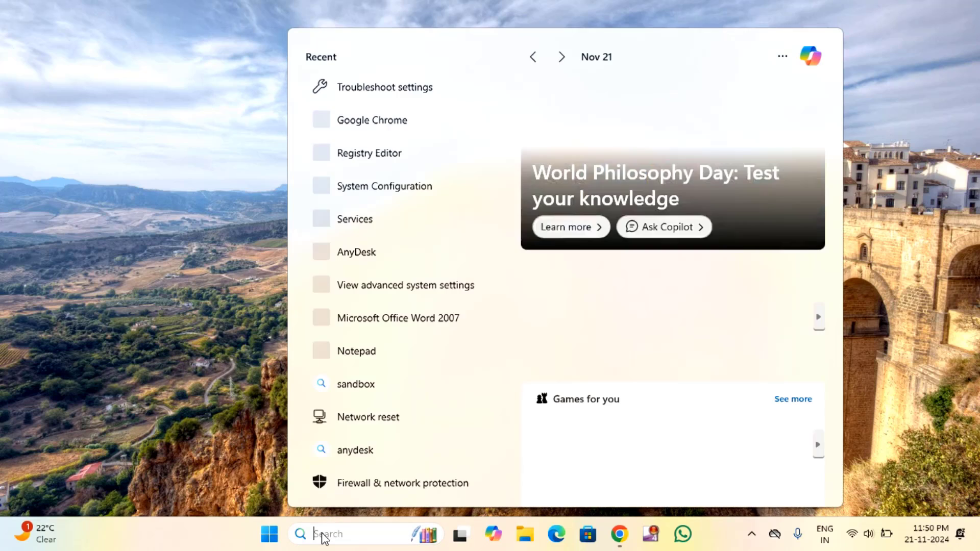
{"action": "type", "text": "re"}
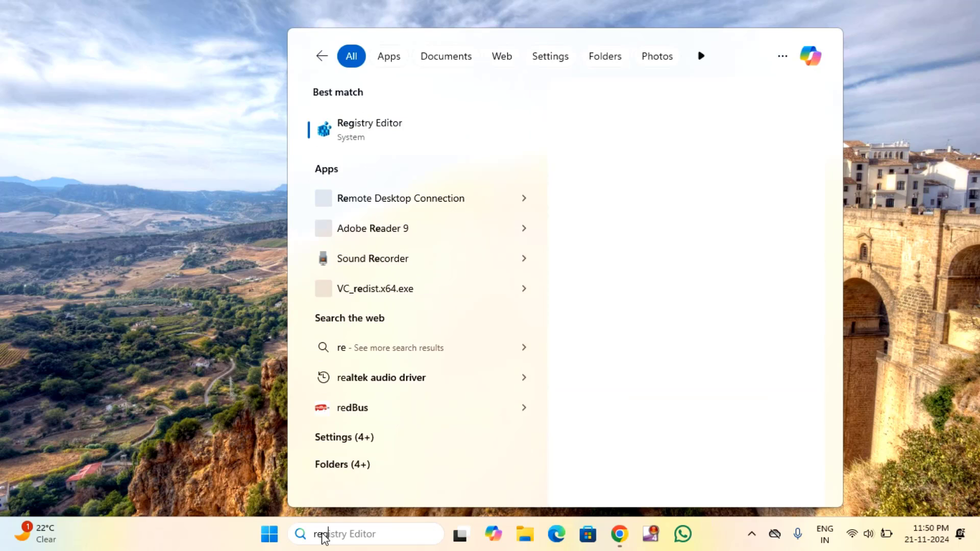
{"action": "type", "text": "gedit"}
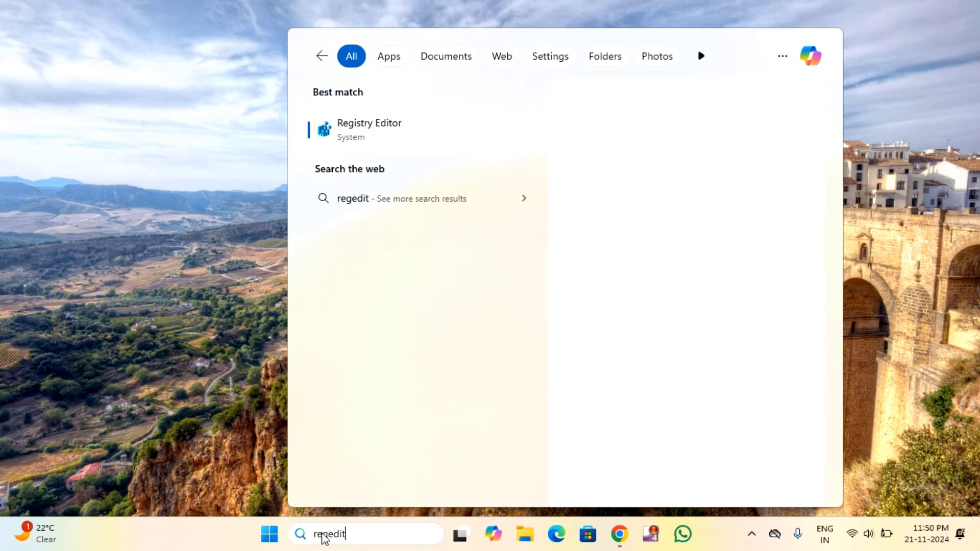
{"action": "left_click", "coordinate": [398, 137]}
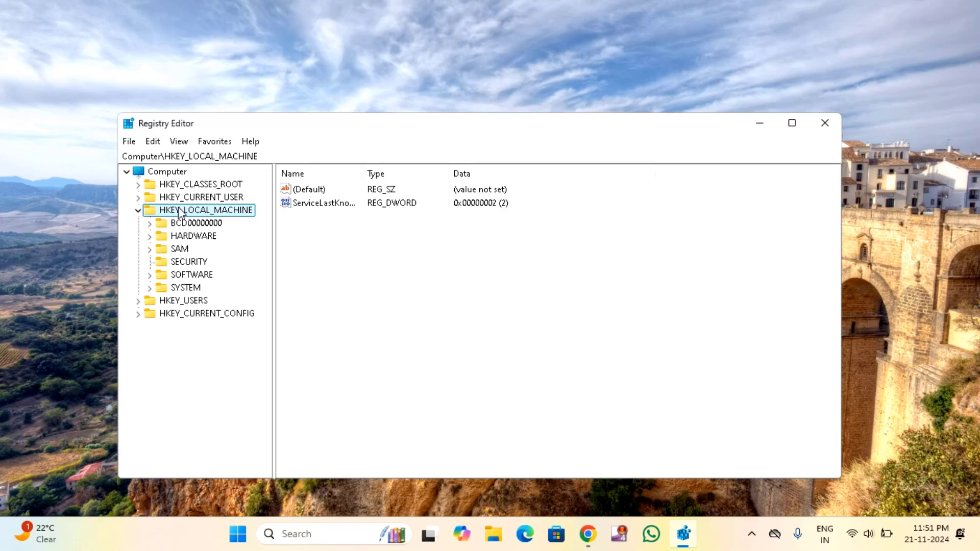
Collapse HKEY_LOCAL_MACHINE and expand the registry path HKEY_CURRENT_USER\Software\Microsoft
{"action": "left_click", "coordinate": [137, 210]}
{"action": "left_click", "coordinate": [138, 198]}
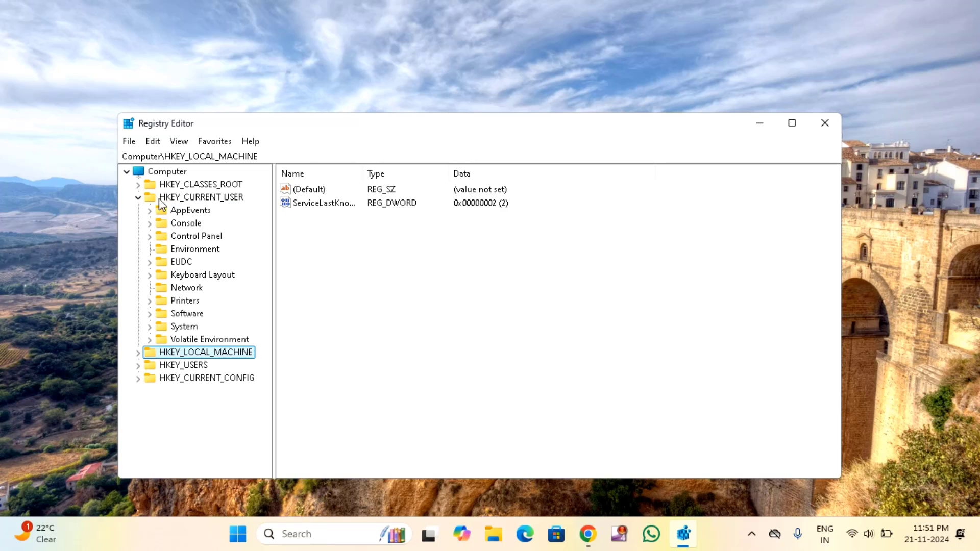
{"action": "left_click", "coordinate": [176, 198]}
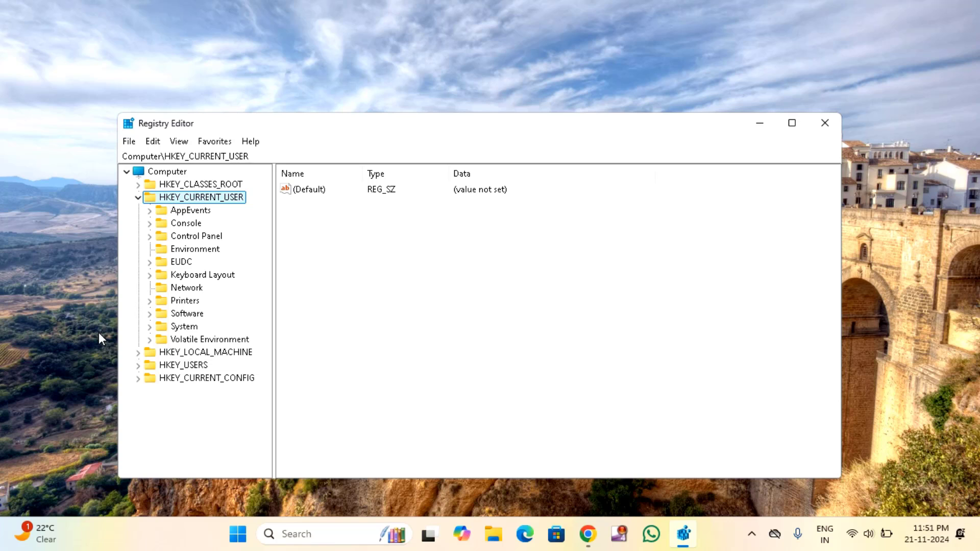
{"action": "left_click", "coordinate": [189, 314]}
{"action": "double_click", "coordinate": [189, 314]}
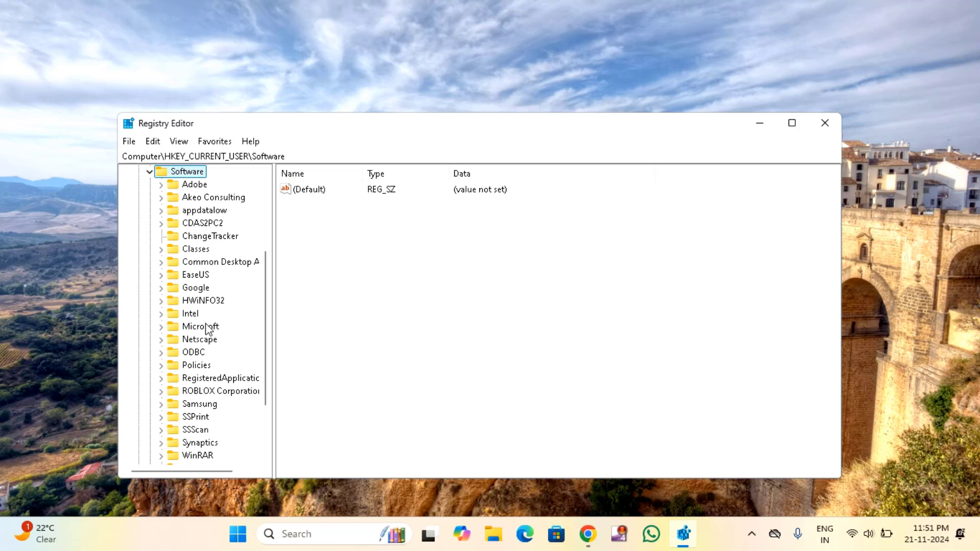
{"action": "left_click", "coordinate": [212, 328]}
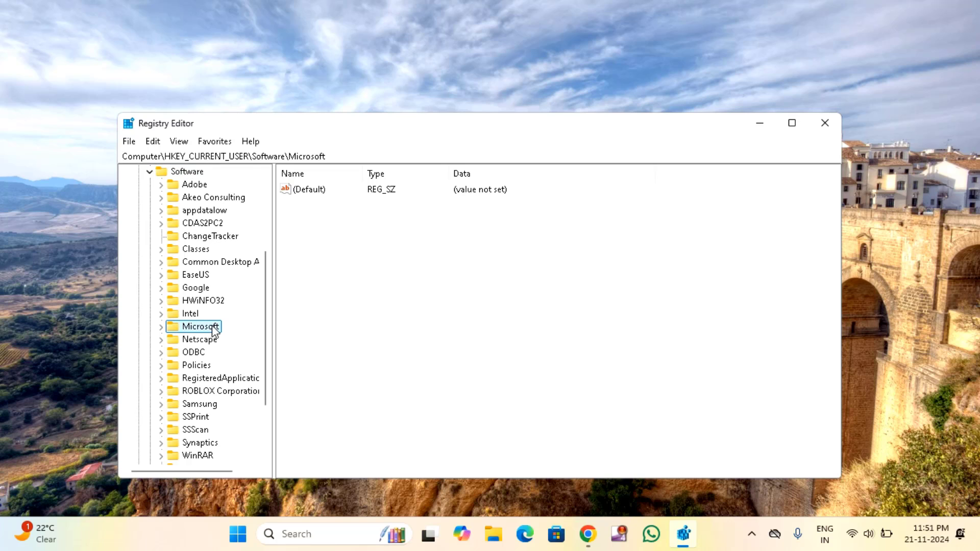
{"action": "double_click", "coordinate": [213, 329]}
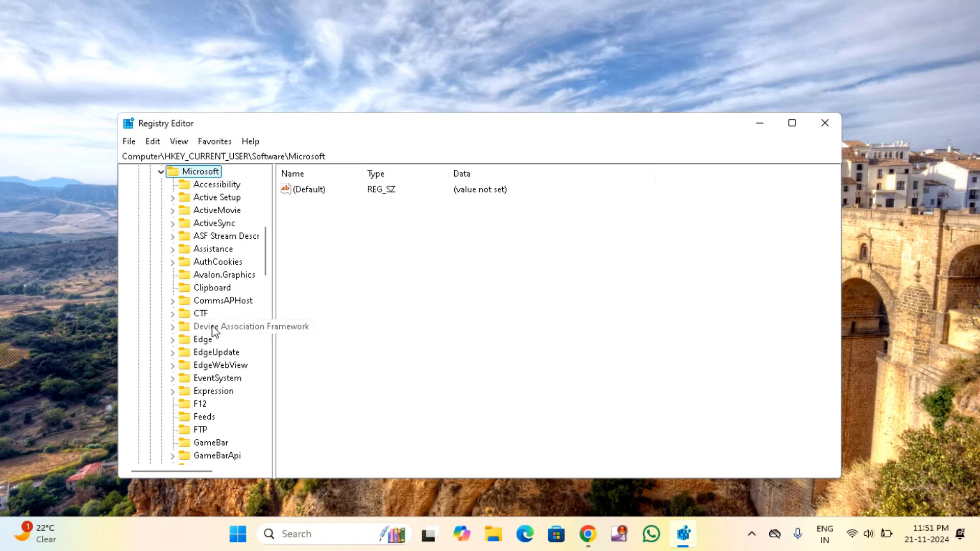
Expand Windows NT\CurrentVersion under the Microsoft key and select its Windows subkey
{"action": "scroll", "coordinate": [215, 331], "scroll_direction": "down", "scroll_amount": 8}
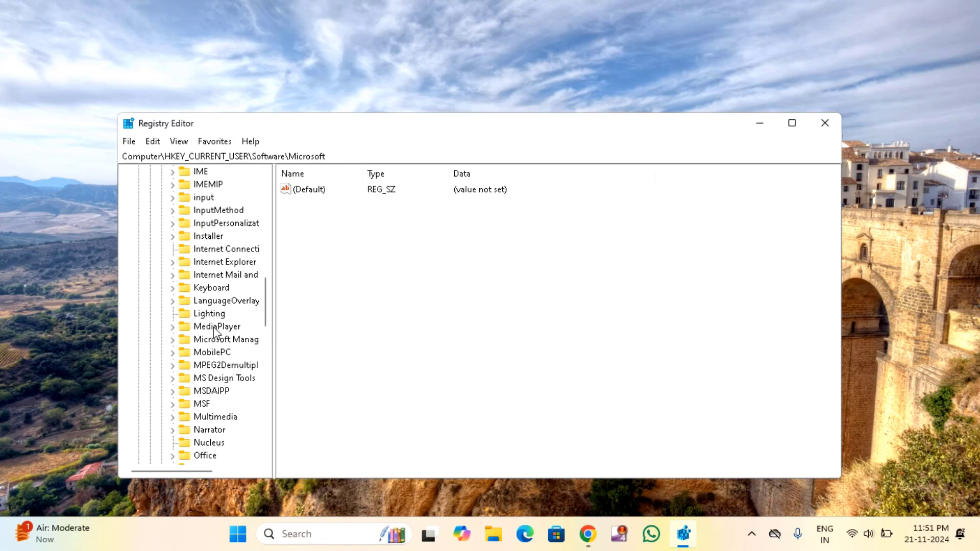
{"action": "scroll", "coordinate": [215, 331], "scroll_direction": "down", "scroll_amount": 9}
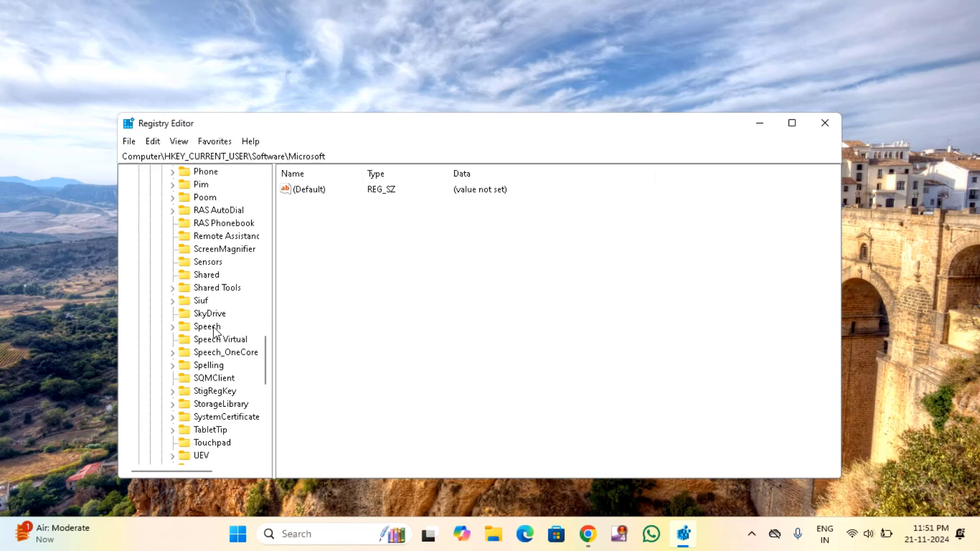
{"action": "scroll", "coordinate": [214, 331], "scroll_direction": "down", "scroll_amount": 4}
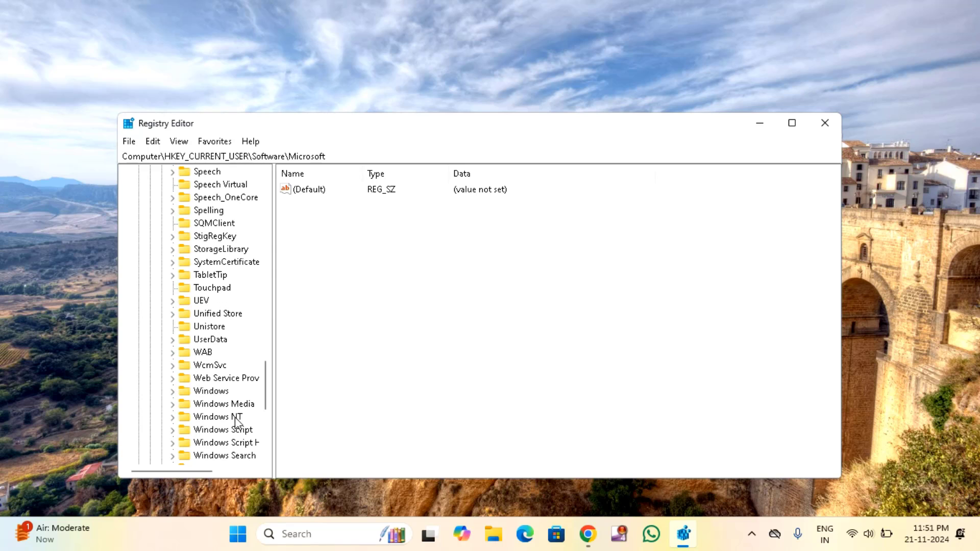
{"action": "double_click", "coordinate": [236, 417]}
{"action": "scroll", "coordinate": [235, 420], "scroll_direction": "down", "scroll_amount": 2}
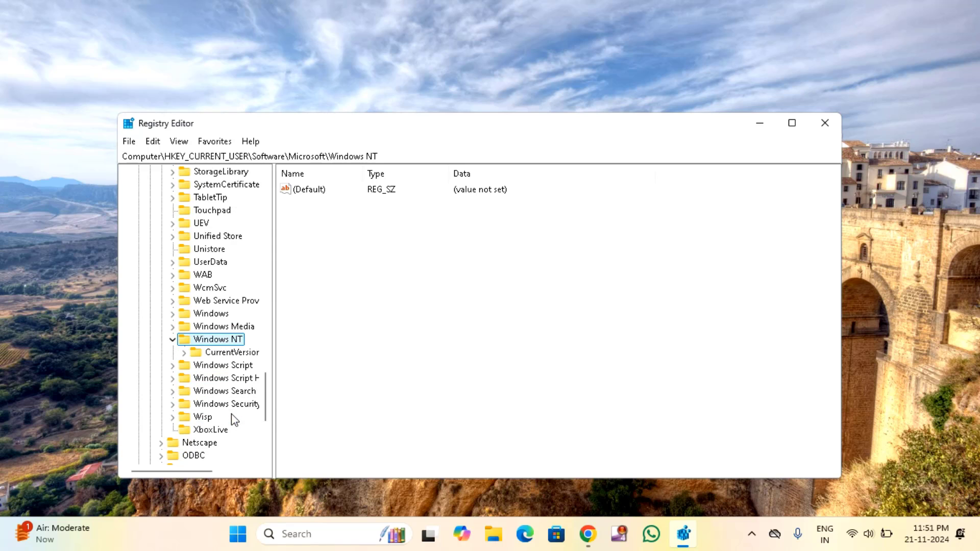
{"action": "left_click", "coordinate": [224, 356]}
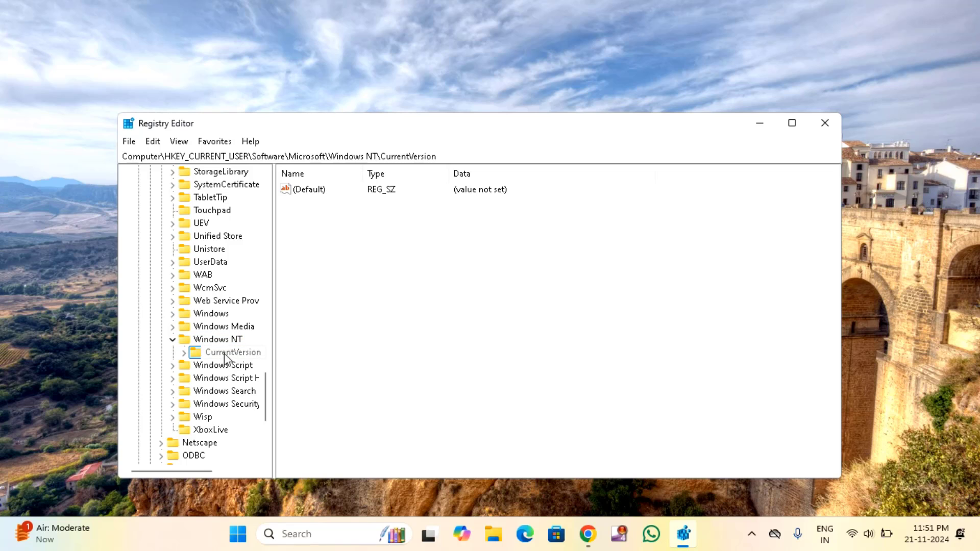
{"action": "double_click", "coordinate": [224, 354]}
{"action": "scroll", "coordinate": [235, 357], "scroll_direction": "down", "scroll_amount": 4}
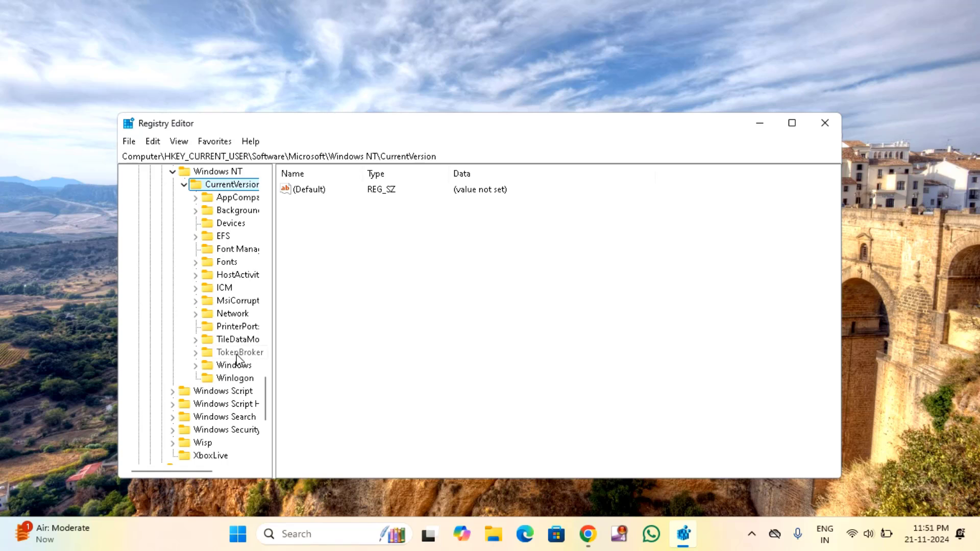
{"action": "left_click", "coordinate": [237, 367]}
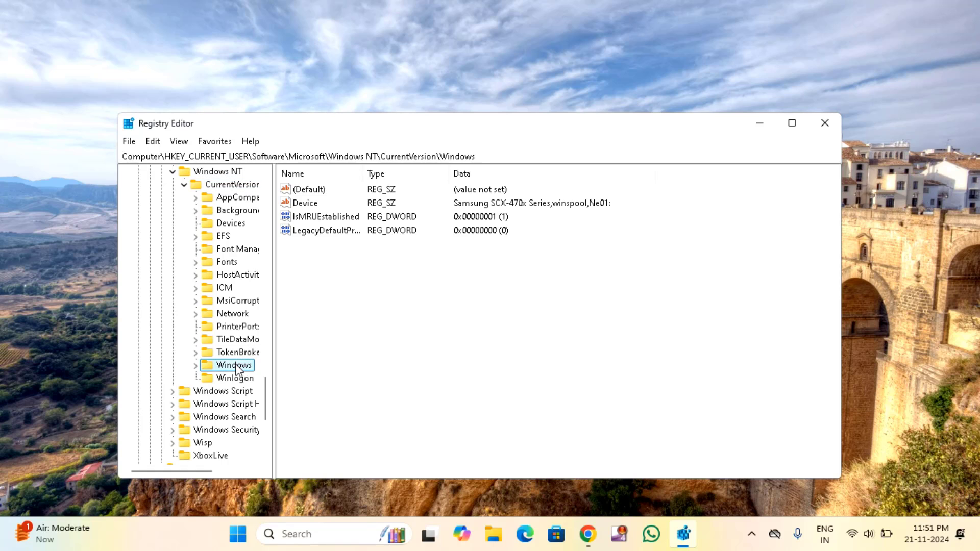
Start adding an account to the Windows key's permissions, limiting the object types to Users only
{"action": "right_click", "coordinate": [237, 367]}
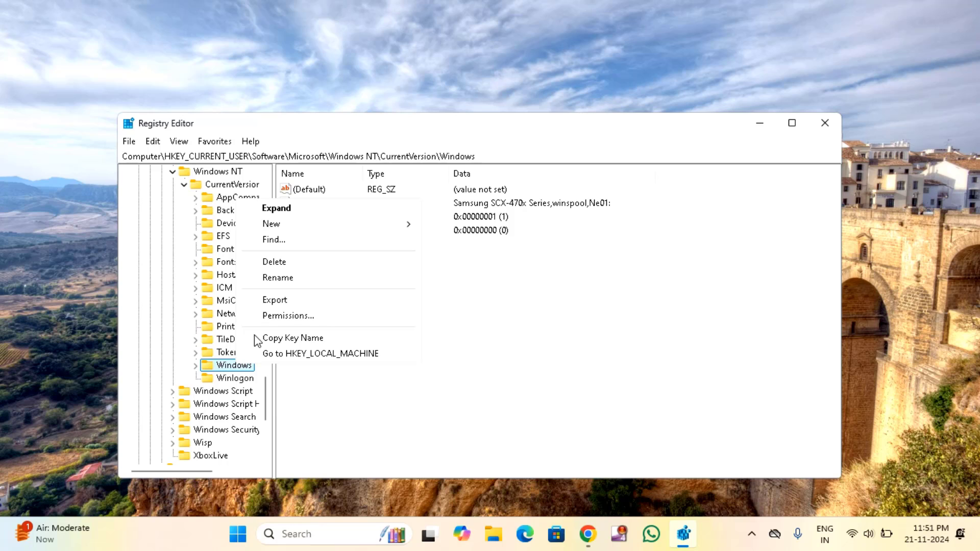
{"action": "left_click", "coordinate": [286, 316]}
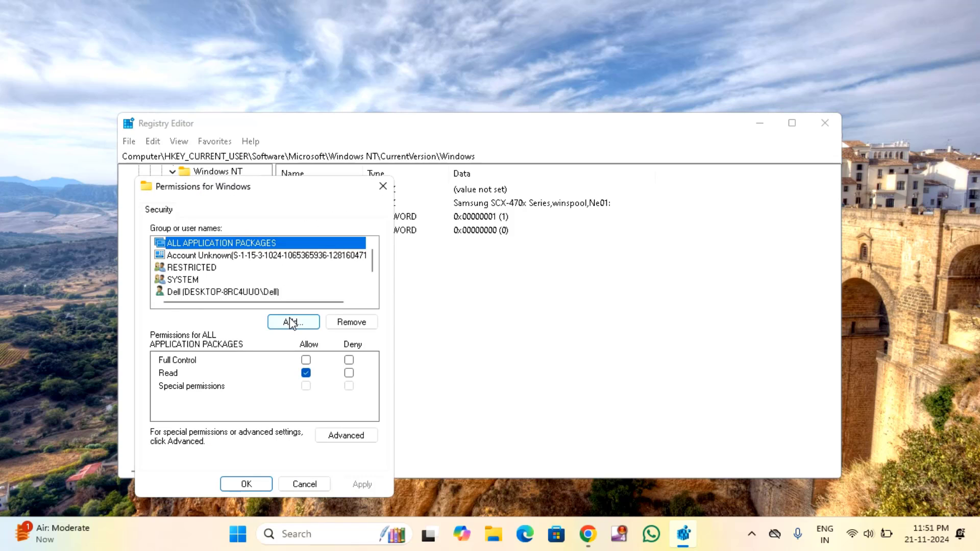
{"action": "left_click", "coordinate": [292, 323]}
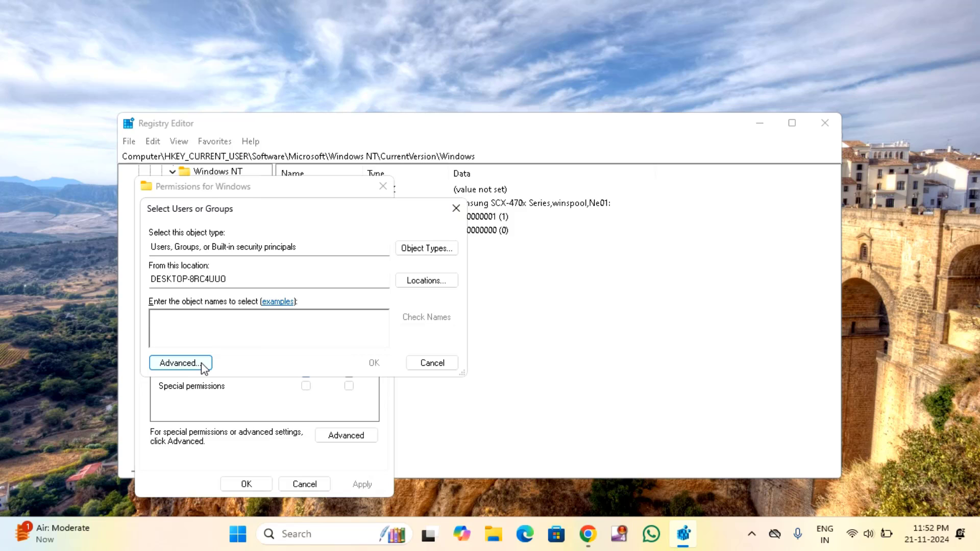
{"action": "left_click", "coordinate": [423, 251]}
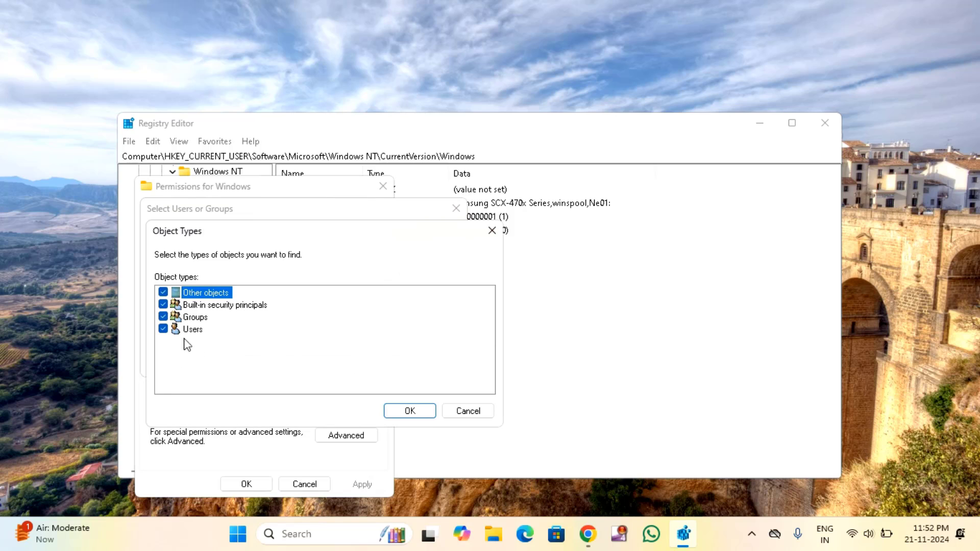
{"action": "left_click", "coordinate": [163, 292]}
{"action": "left_click", "coordinate": [163, 305]}
{"action": "left_click", "coordinate": [163, 316]}
{"action": "left_click", "coordinate": [411, 411]}
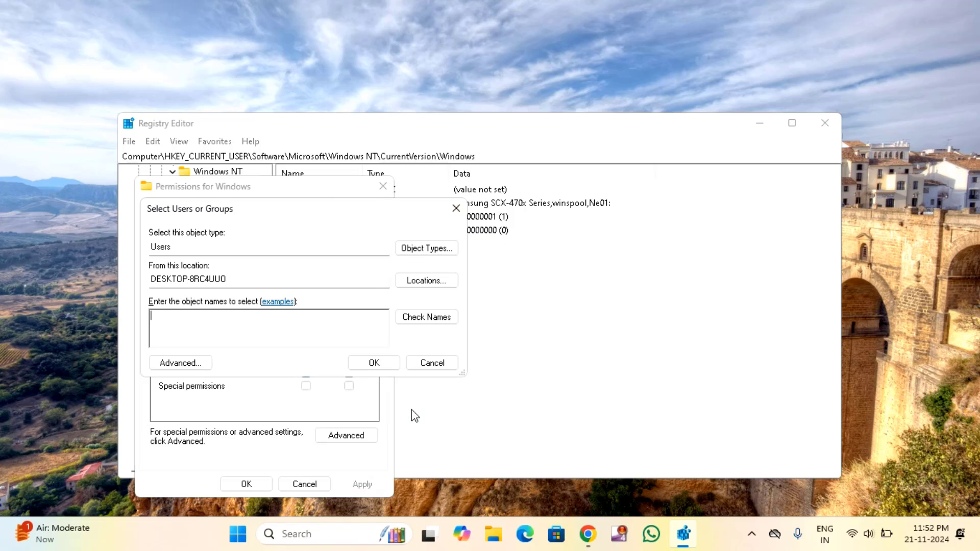
Find the Dell user account through the advanced search, add it to the Windows key's permissions and confirm the permissions for Dell
{"action": "left_click", "coordinate": [190, 366]}
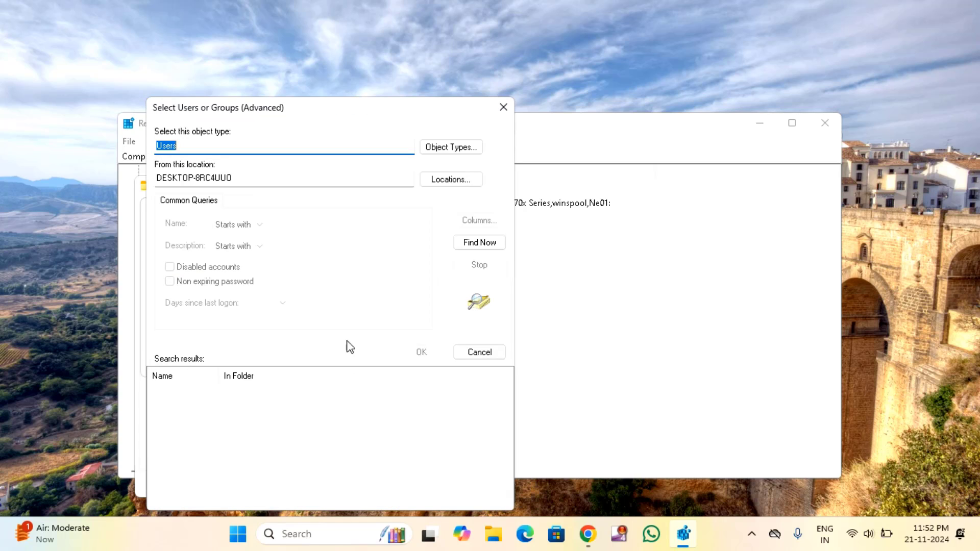
{"action": "left_click", "coordinate": [476, 244]}
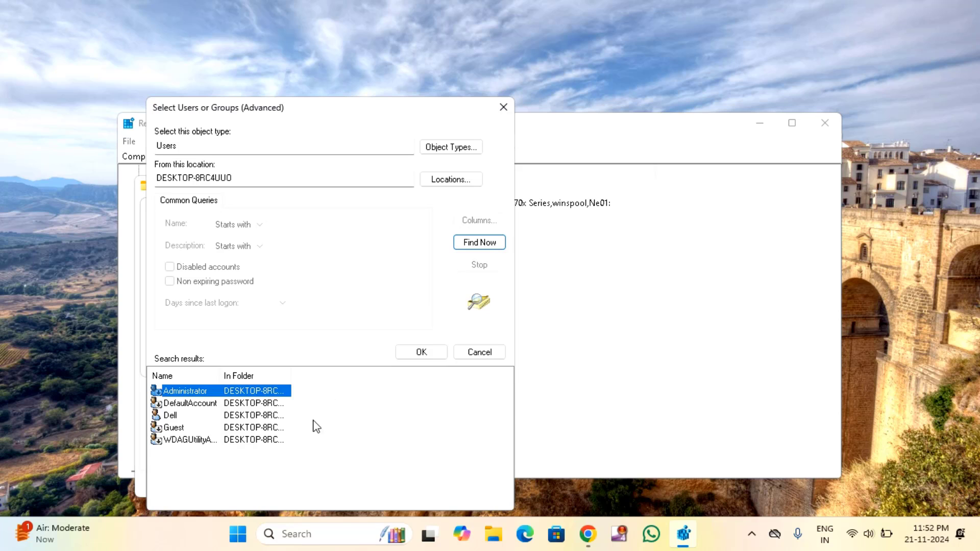
{"action": "left_click", "coordinate": [172, 418]}
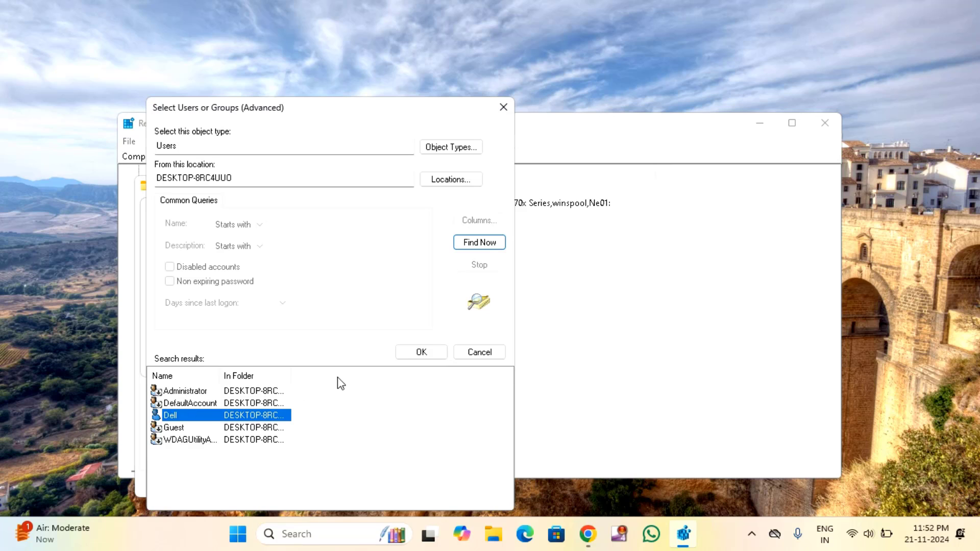
{"action": "left_click", "coordinate": [422, 353]}
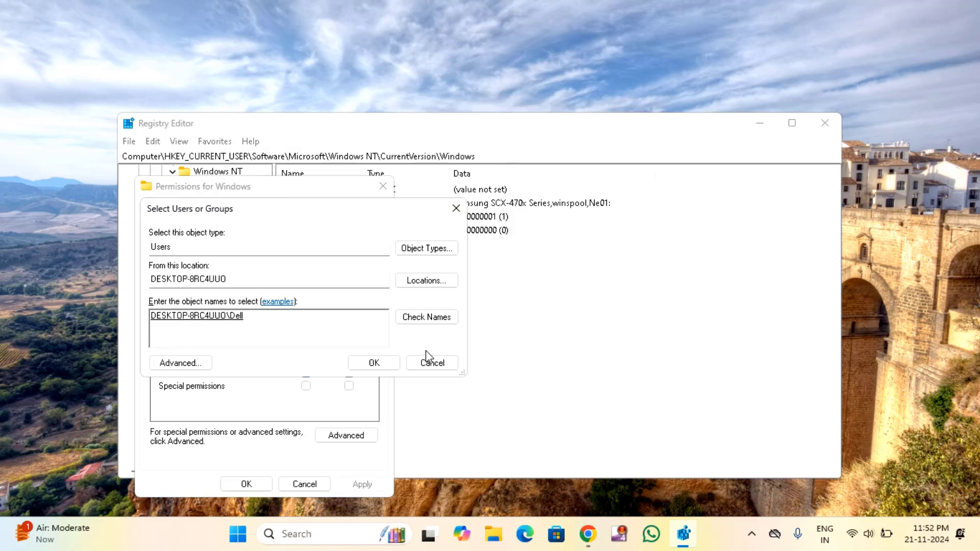
{"action": "left_click", "coordinate": [374, 363]}
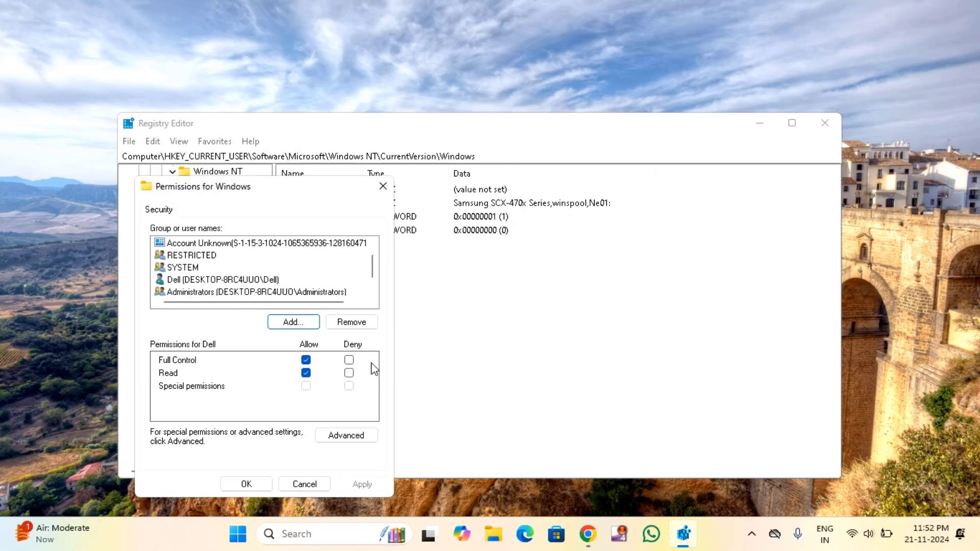
{"action": "left_click", "coordinate": [222, 281]}
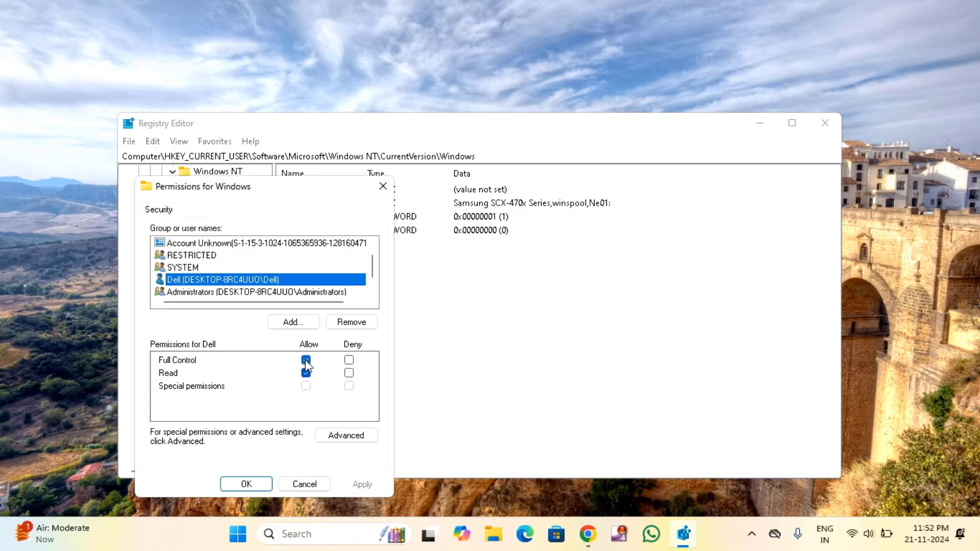
{"action": "left_click", "coordinate": [247, 484]}
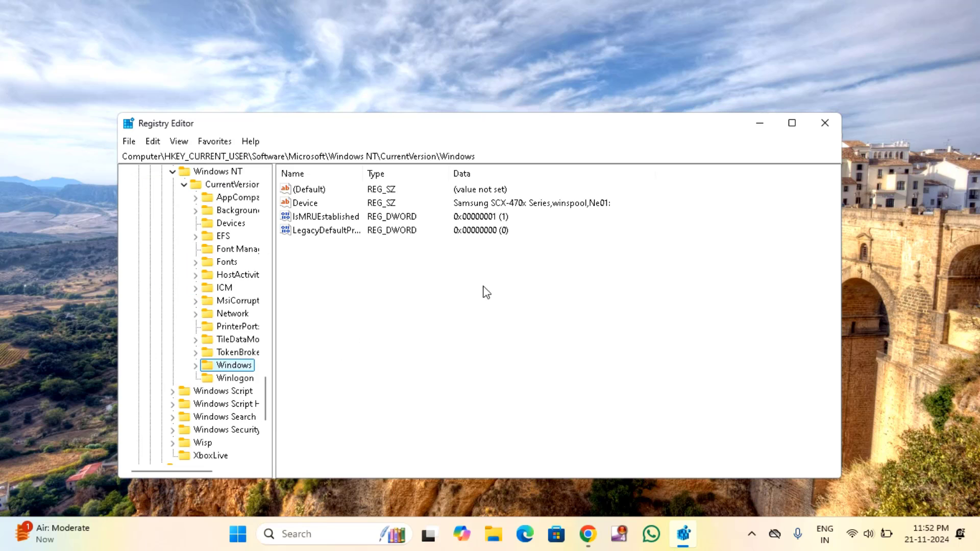
Collapse the expanded registry branches from CurrentVersion up to HKEY_CURRENT_USER and close Registry Editor
{"action": "left_click", "coordinate": [184, 185]}
{"action": "left_click", "coordinate": [173, 172]}
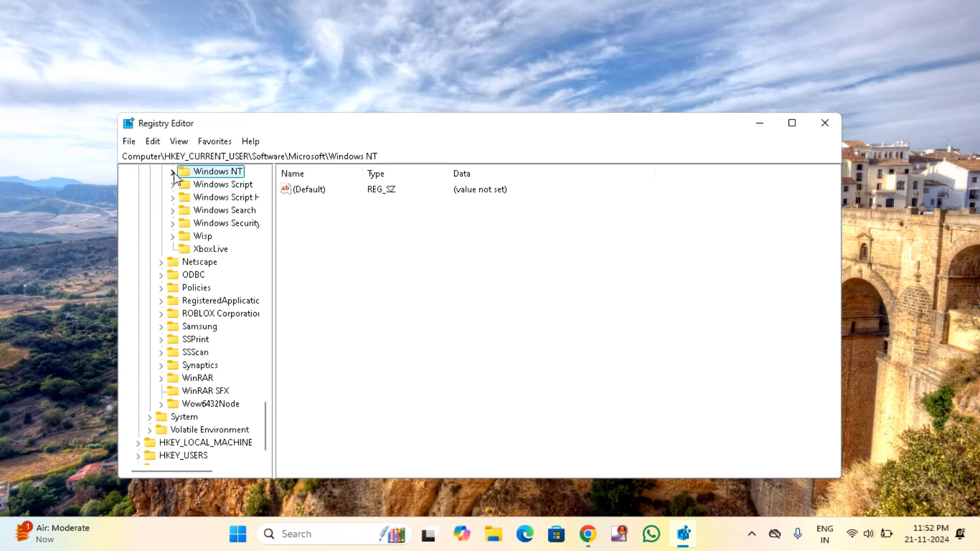
{"action": "scroll", "coordinate": [173, 199], "scroll_direction": "up", "scroll_amount": 7}
{"action": "scroll", "coordinate": [173, 228], "scroll_direction": "up", "scroll_amount": 12}
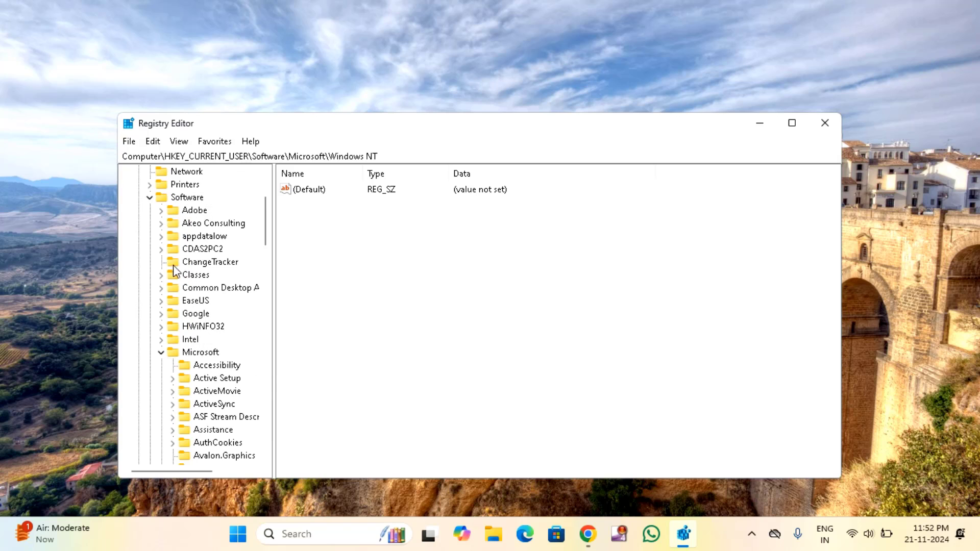
{"action": "left_click", "coordinate": [159, 352]}
{"action": "left_click", "coordinate": [151, 198]}
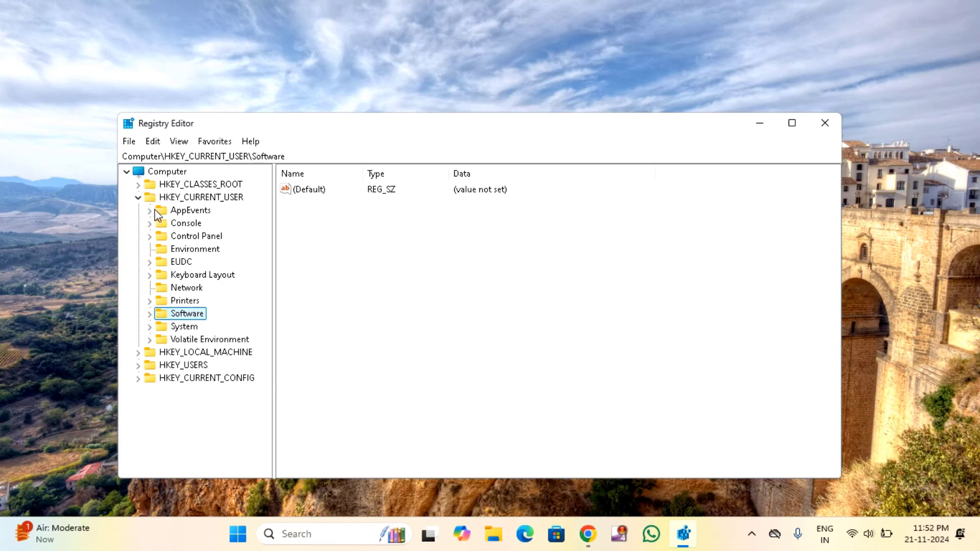
{"action": "left_click", "coordinate": [139, 198]}
{"action": "left_click", "coordinate": [826, 123]}
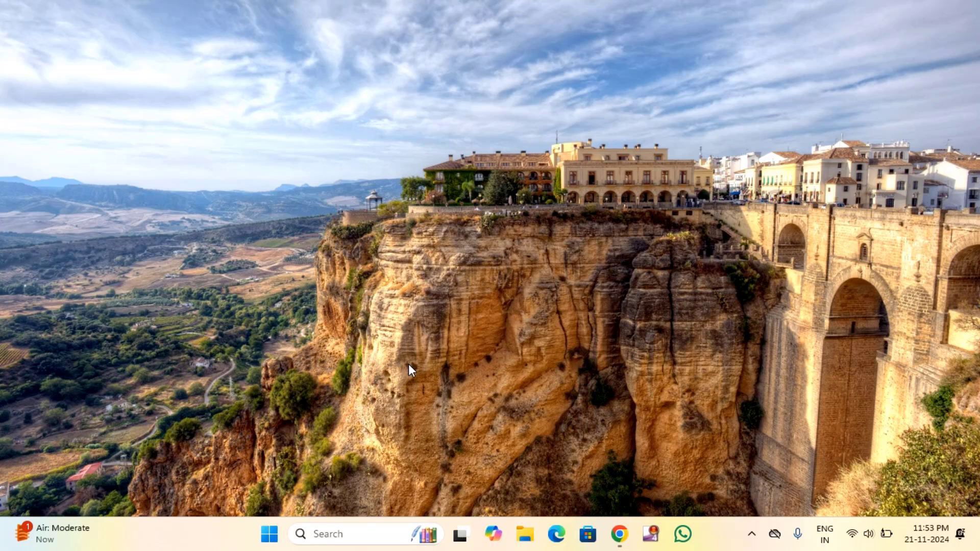
Search the system for "serv" and open Services
{"action": "left_click", "coordinate": [324, 534]}
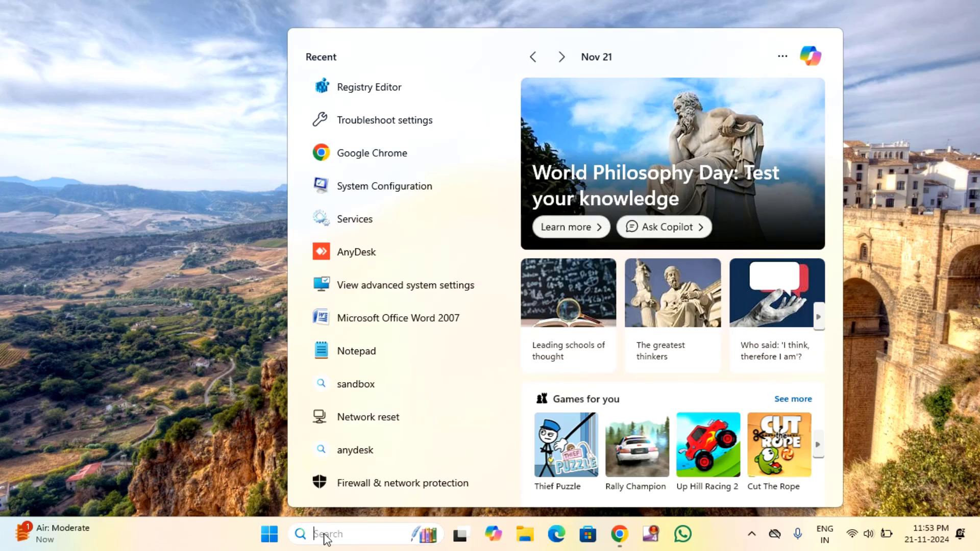
{"action": "type", "text": "se"}
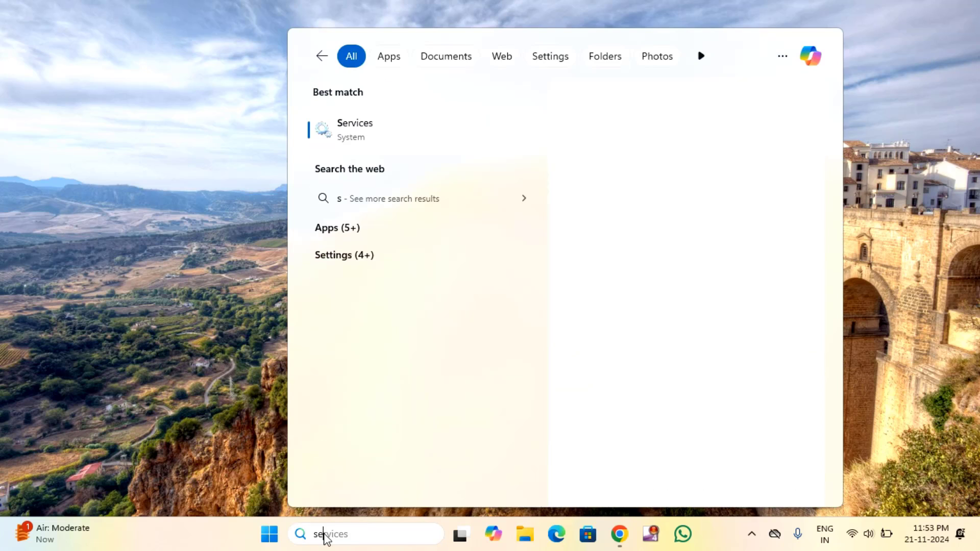
{"action": "type", "text": "rv"}
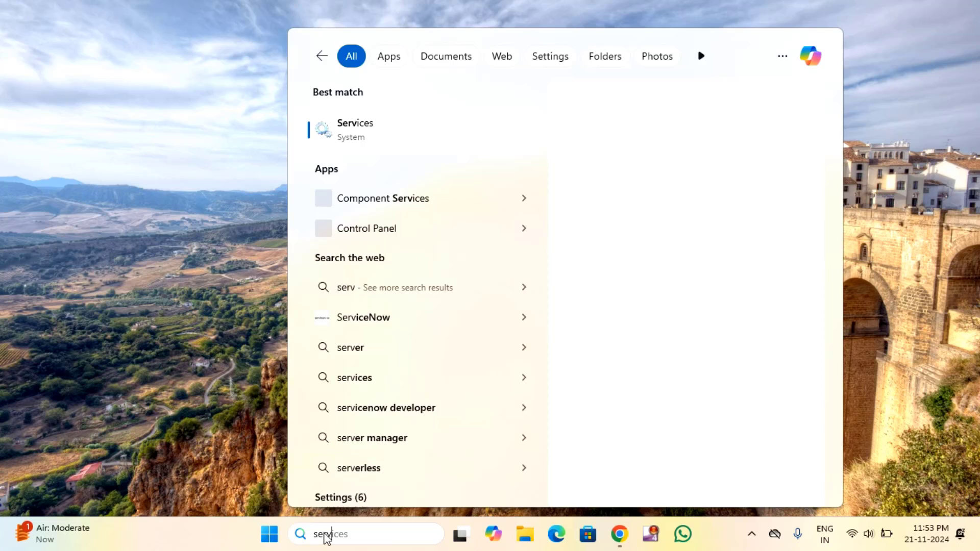
{"action": "left_click", "coordinate": [407, 132]}
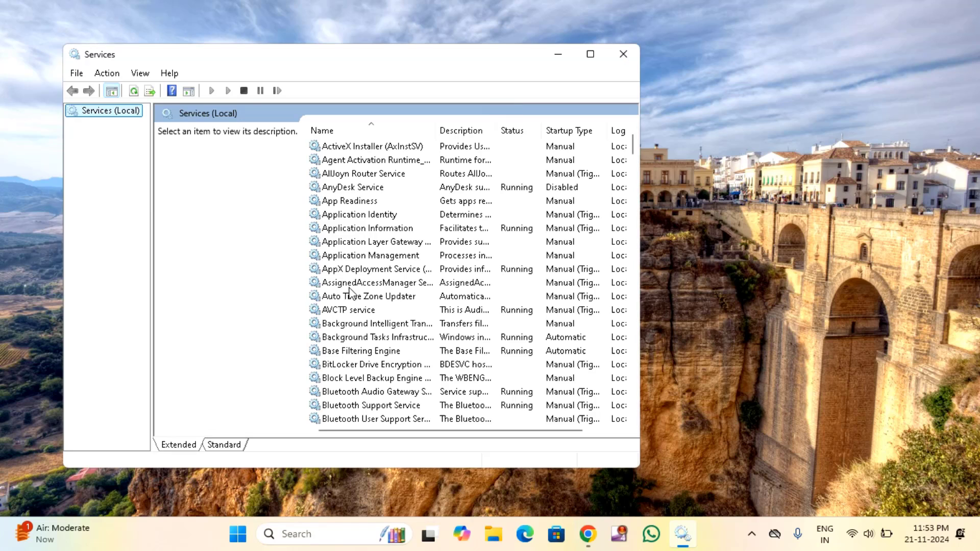
Check the Print Spooler service's startup type and running status in its properties, and close Services
{"action": "left_click", "coordinate": [348, 285]}
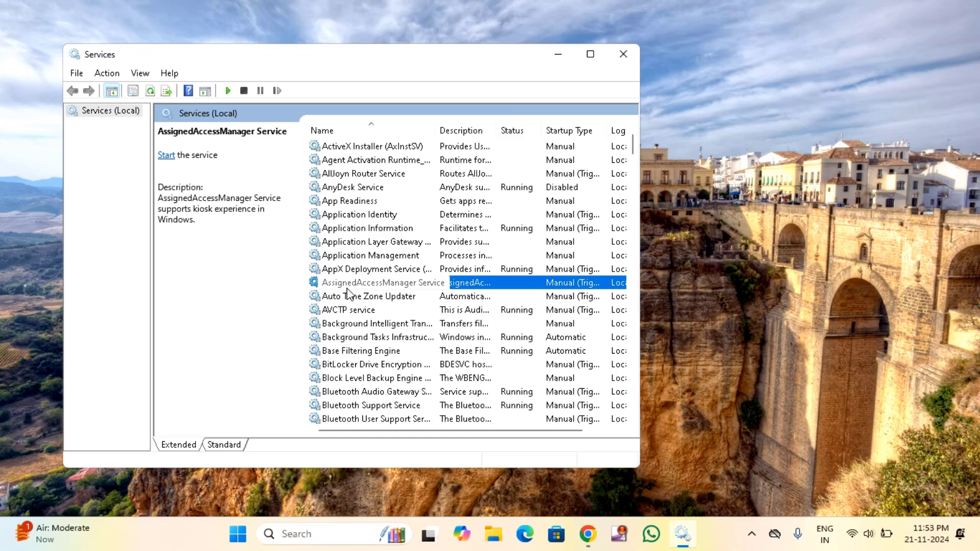
{"action": "key", "text": "p"}
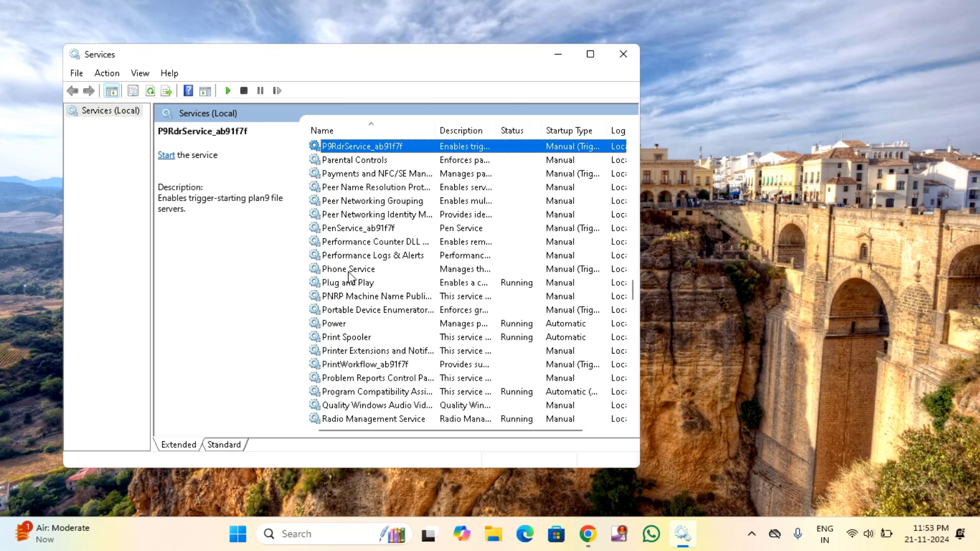
{"action": "scroll", "coordinate": [350, 284], "scroll_direction": "down", "scroll_amount": 1}
{"action": "left_click", "coordinate": [348, 296]}
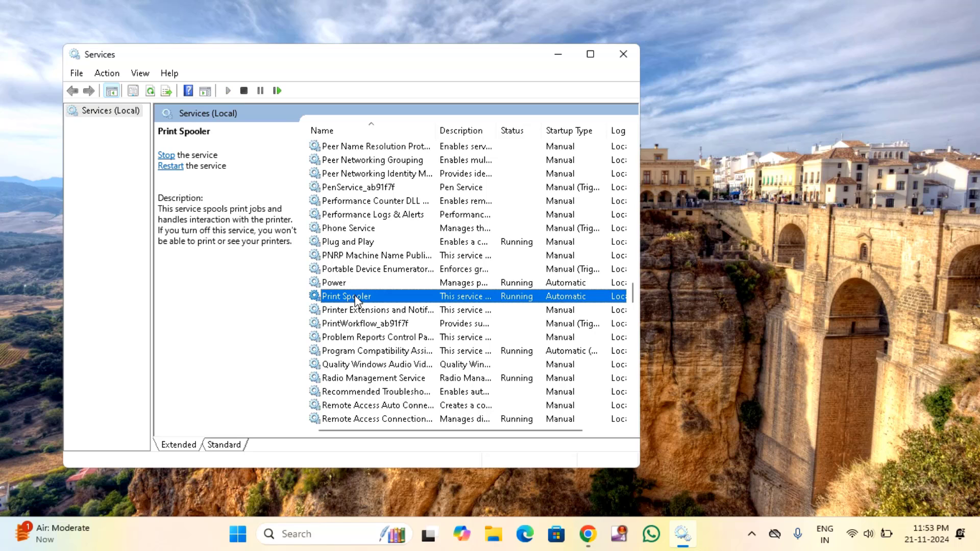
{"action": "right_click", "coordinate": [354, 294]}
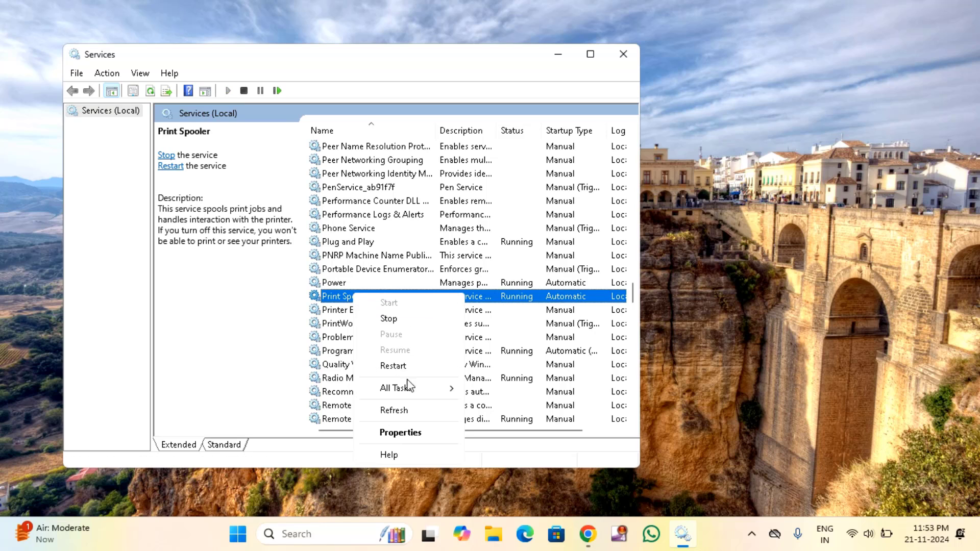
{"action": "left_click", "coordinate": [401, 433]}
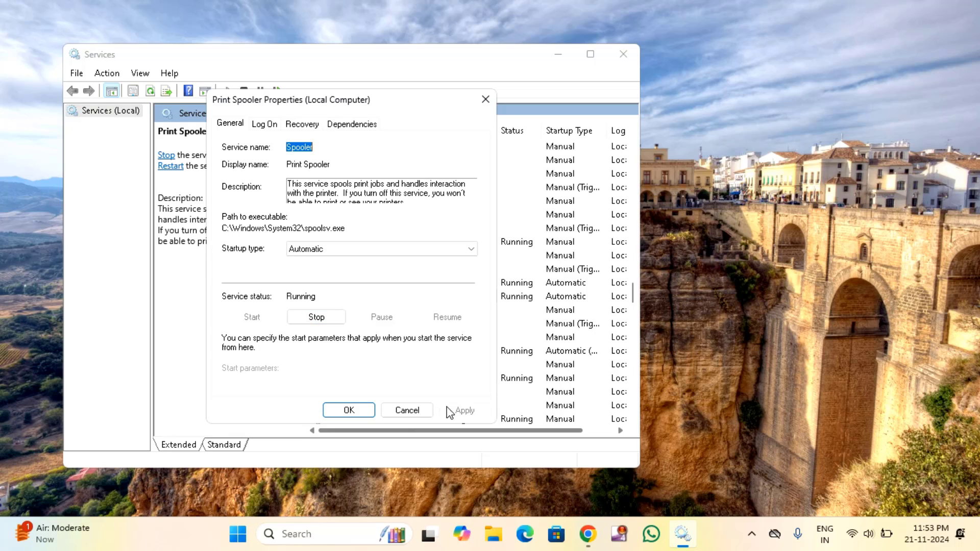
{"action": "left_click", "coordinate": [349, 409]}
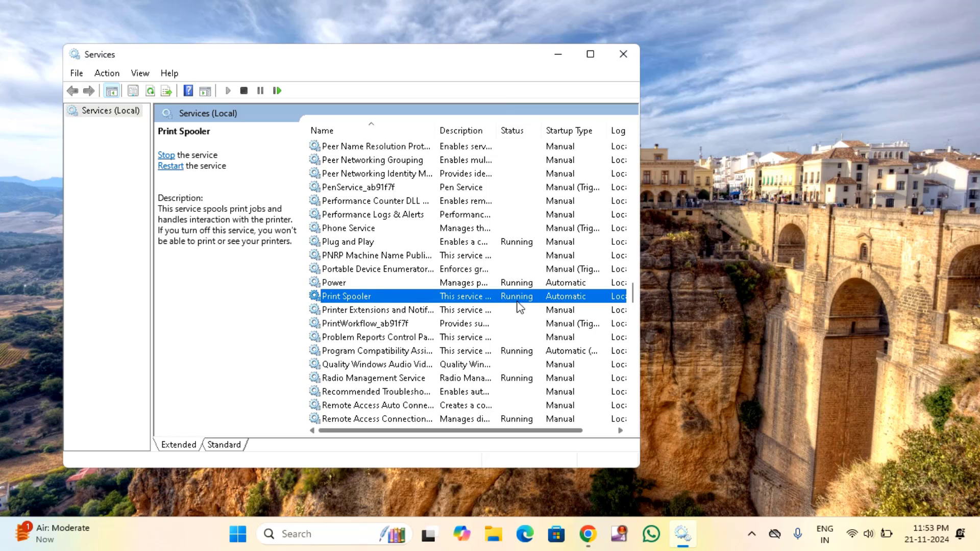
{"action": "left_click", "coordinate": [630, 57]}
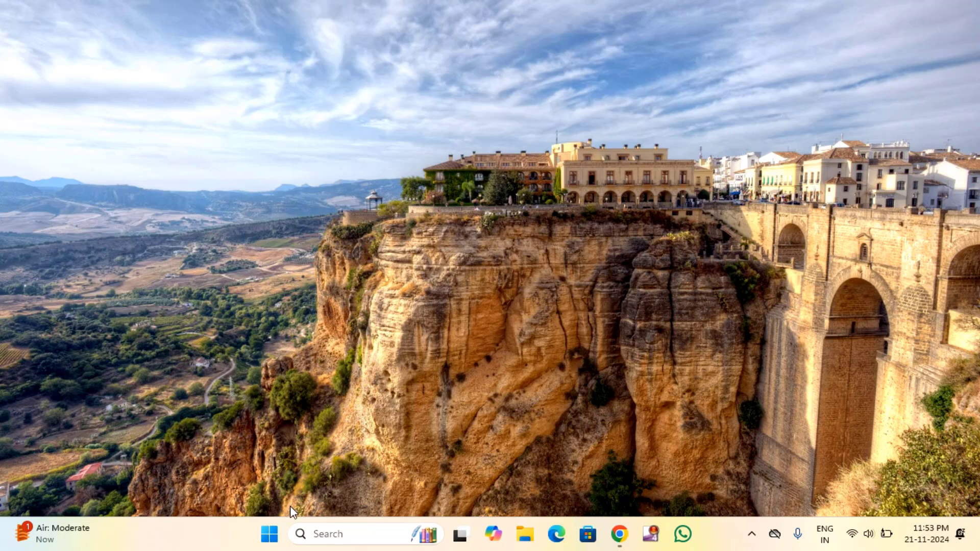